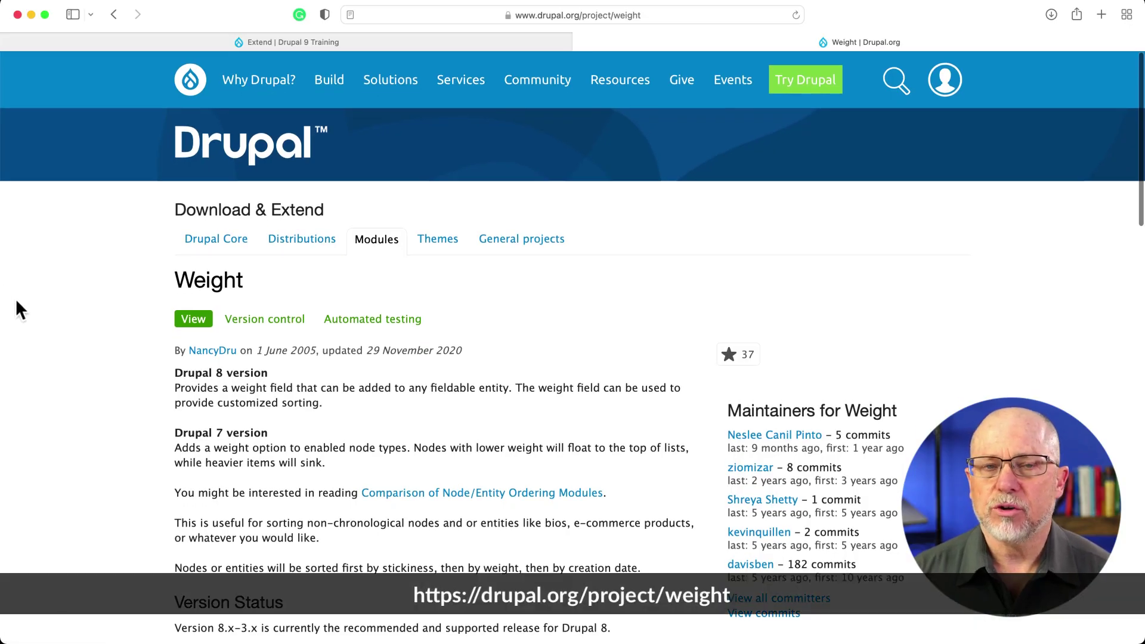
{"action": "scroll", "coordinate": [22, 303], "scroll_direction": "down", "scroll_amount": 5}
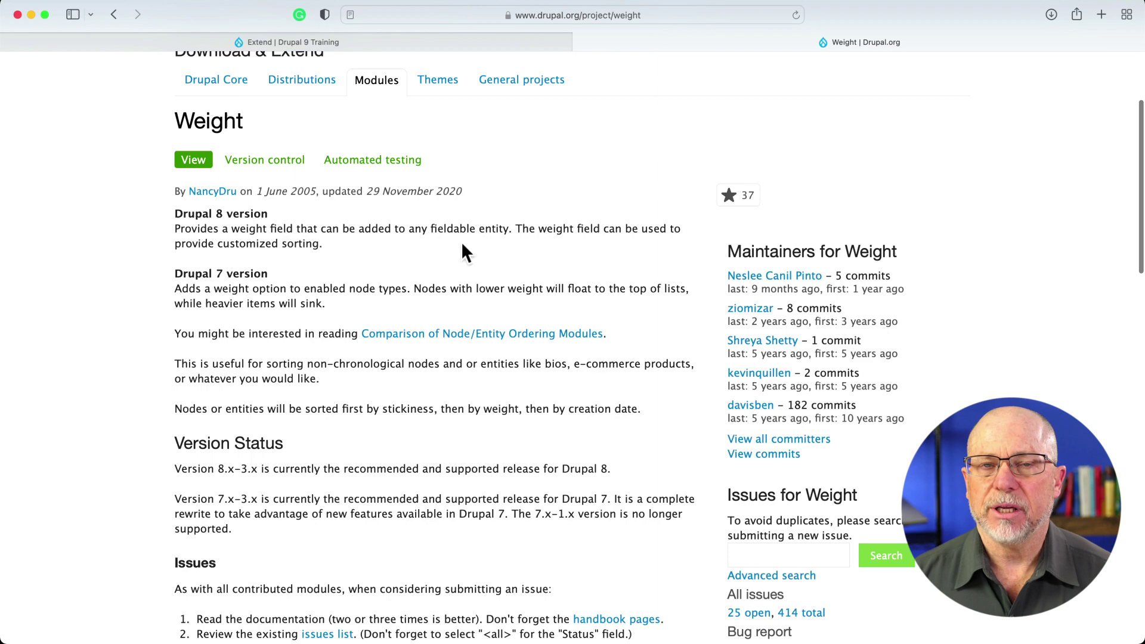
{"action": "scroll", "coordinate": [54, 144], "scroll_direction": "up", "scroll_amount": 5}
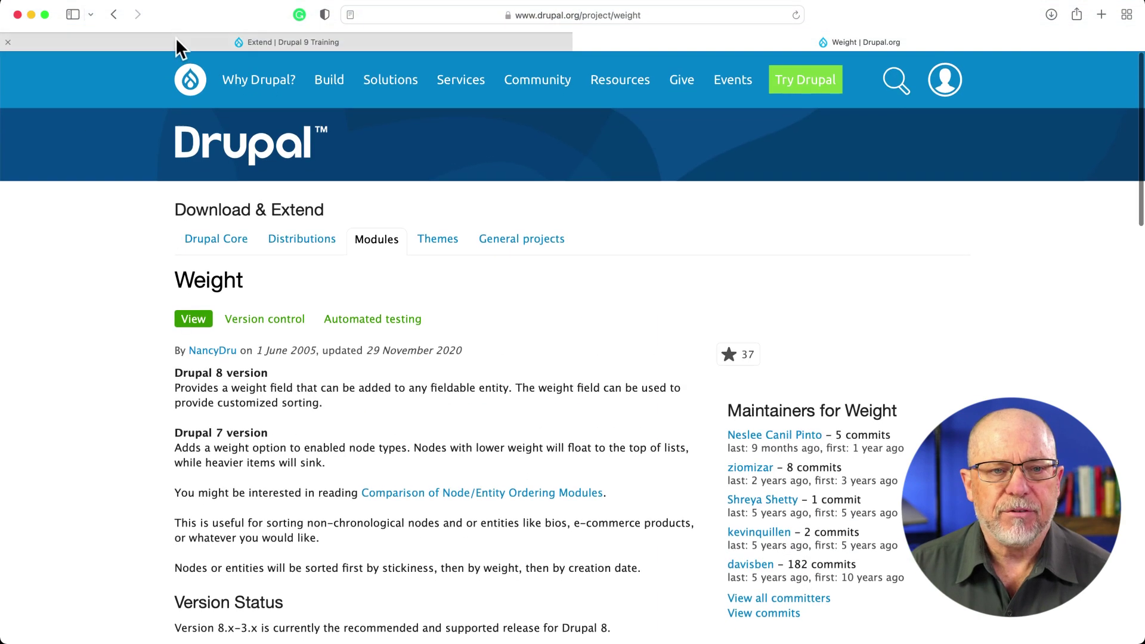
Return to the Drupal 9 Training site and open Article's Manage fields page
{"action": "left_click", "coordinate": [179, 41]}
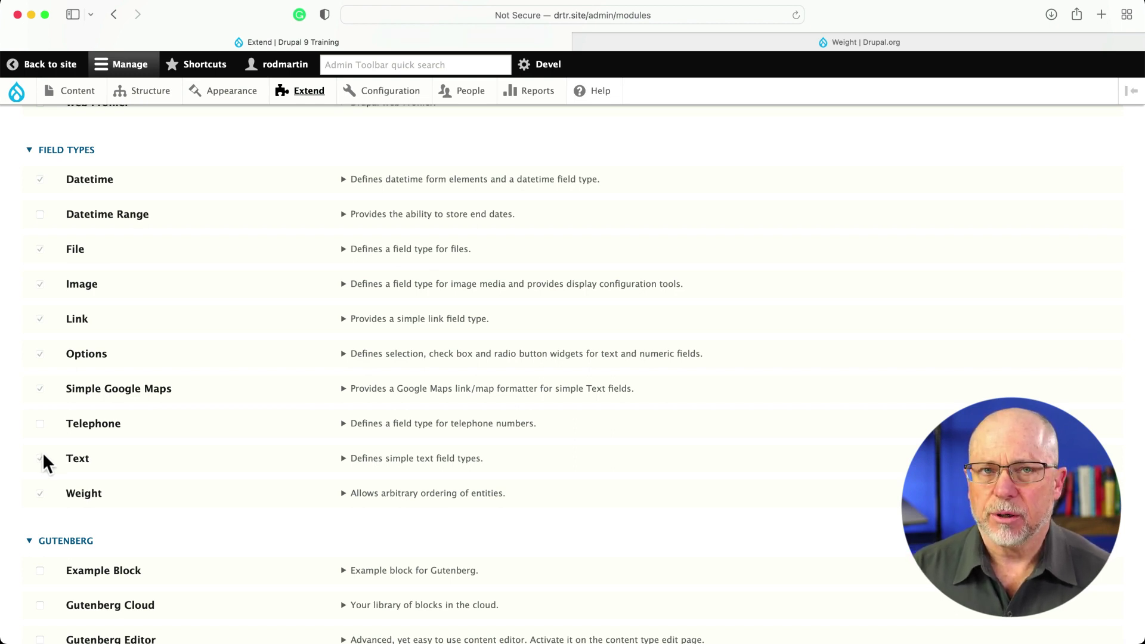
{"action": "mouse_move", "coordinate": [145, 98]}
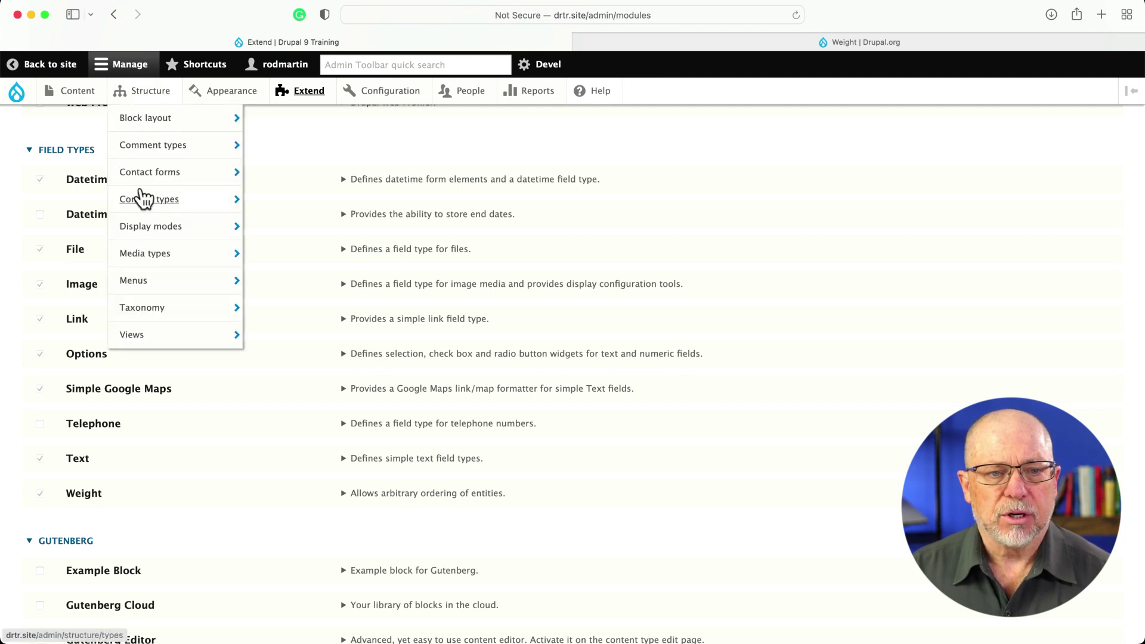
{"action": "mouse_move", "coordinate": [143, 199]}
{"action": "mouse_move", "coordinate": [274, 233]}
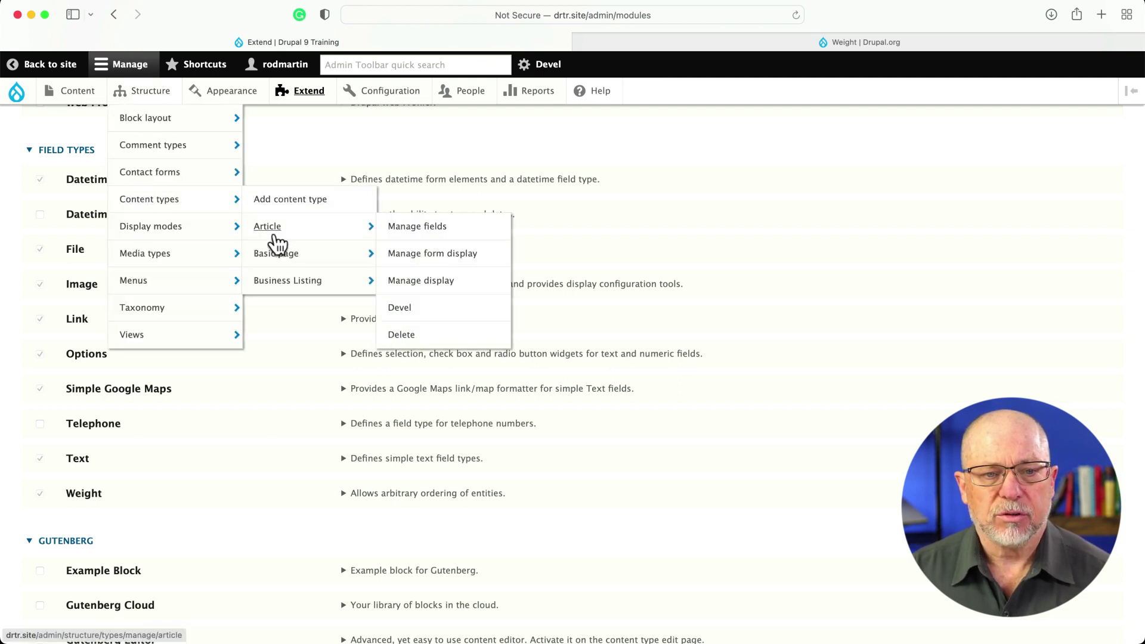
{"action": "left_click", "coordinate": [449, 228]}
Create a new Weight-type field labelled 'Weight' on the Article content type
{"action": "left_click", "coordinate": [49, 227]}
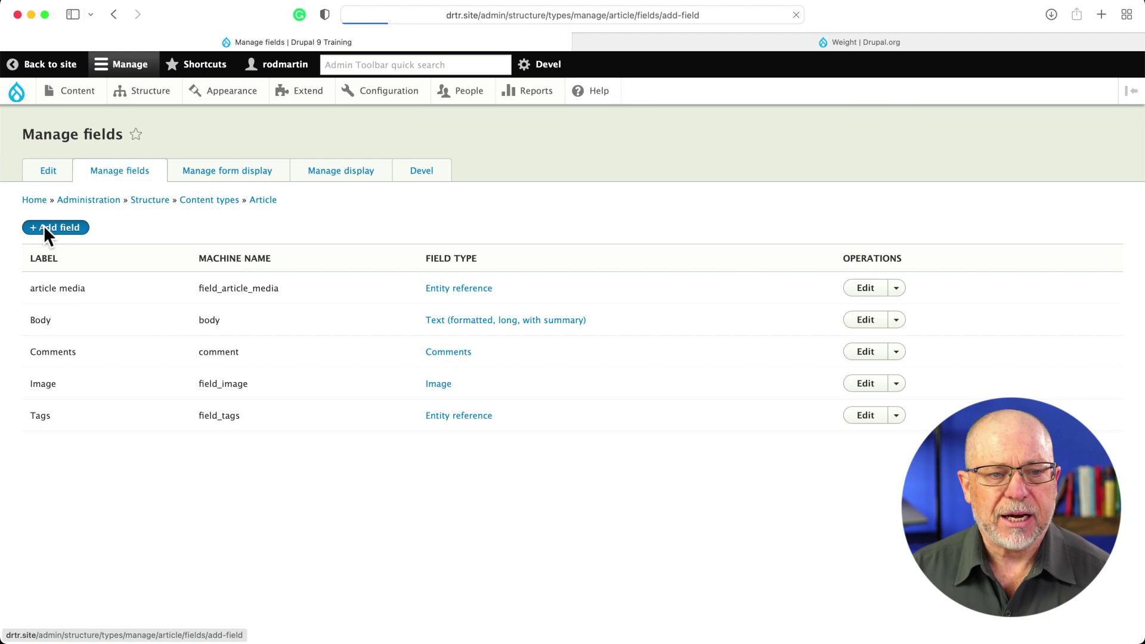
{"action": "left_click", "coordinate": [52, 209]}
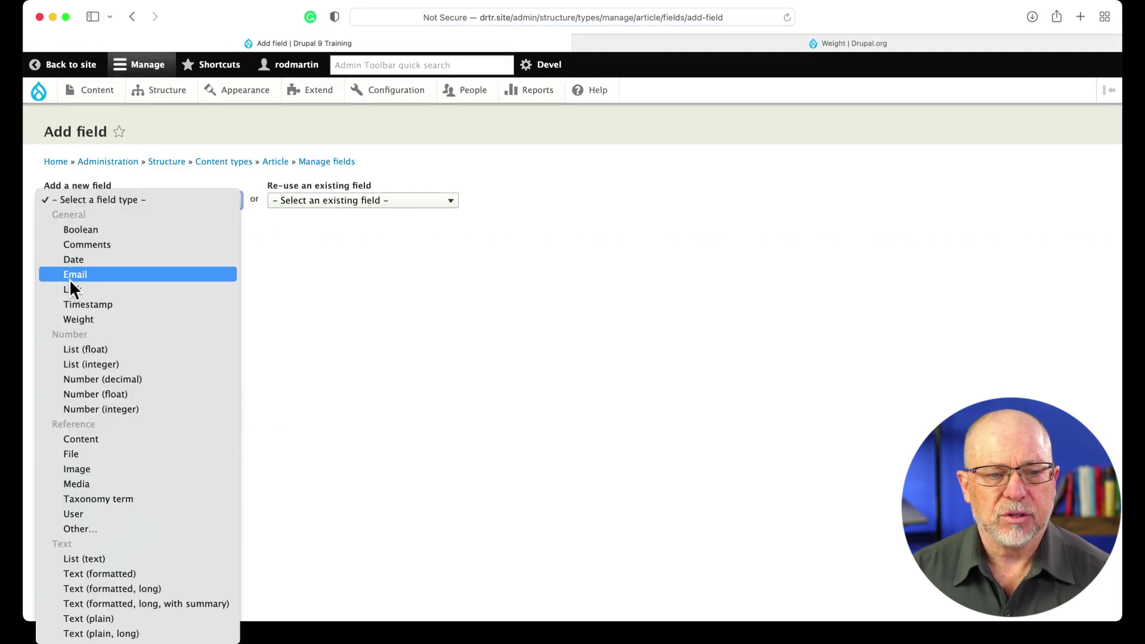
{"action": "left_click", "coordinate": [84, 319]}
{"action": "left_click", "coordinate": [70, 243]}
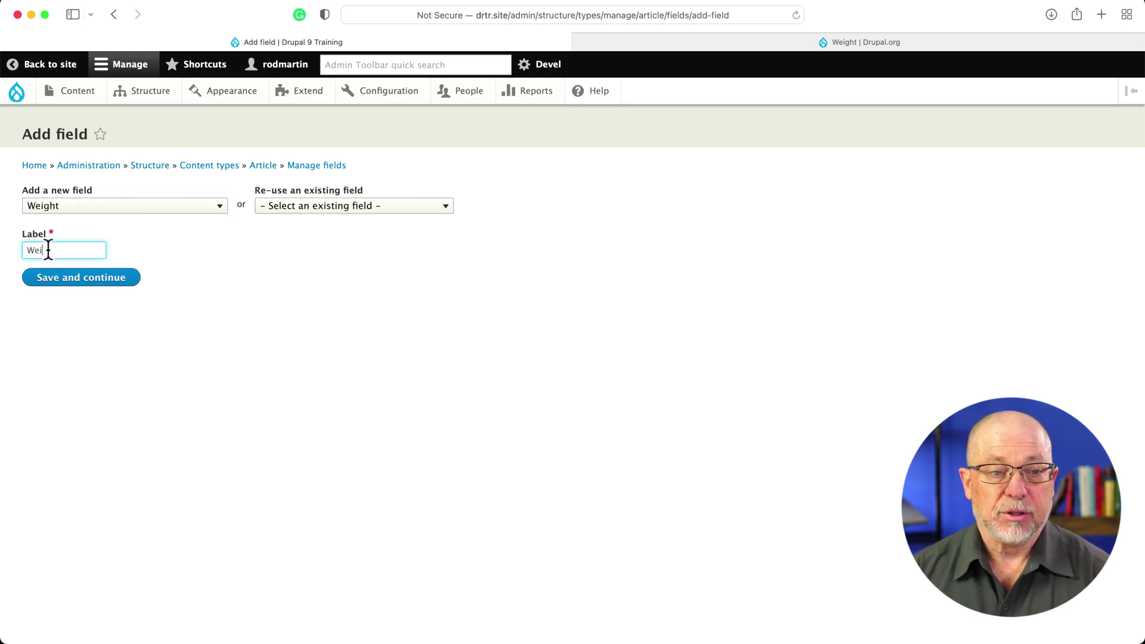
{"action": "type", "text": "ght"}
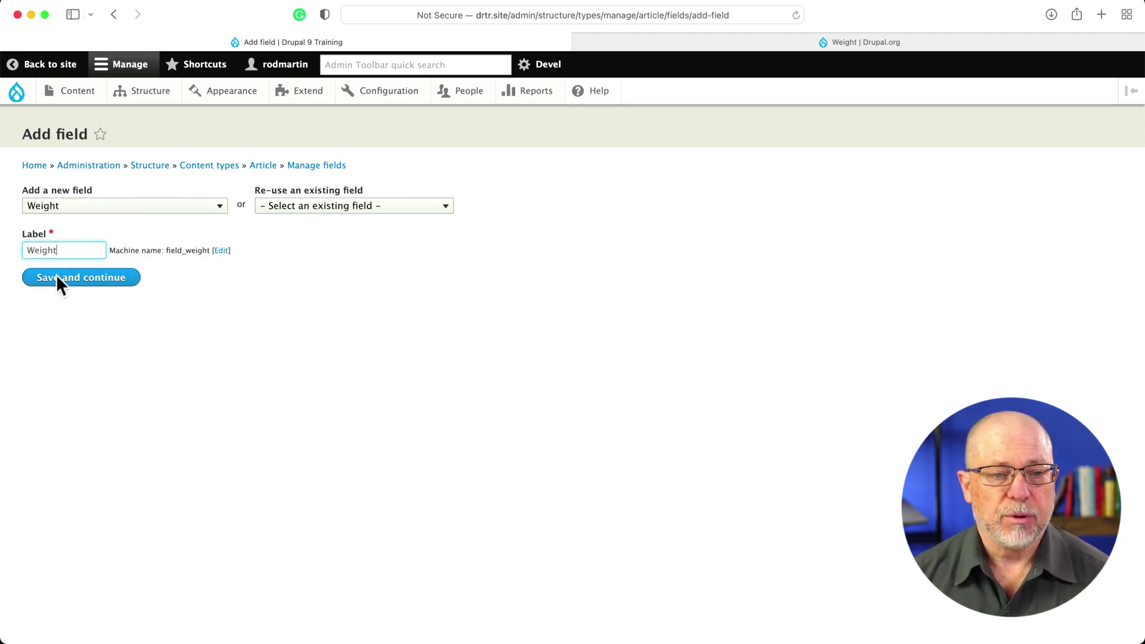
{"action": "left_click", "coordinate": [56, 276]}
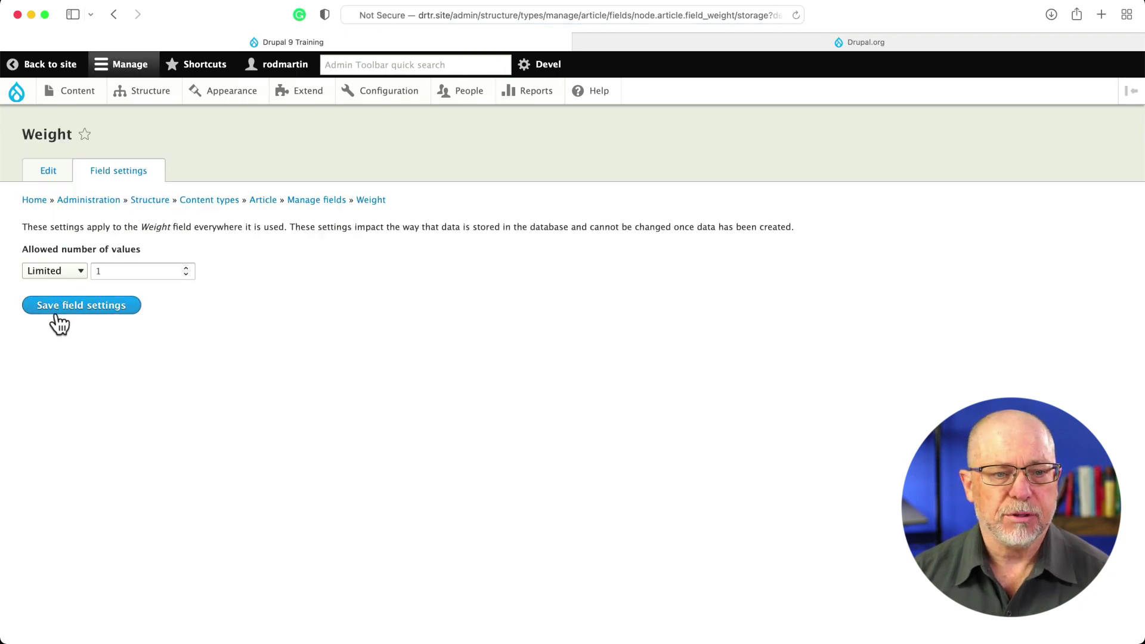
Keep one allowed value and save the Weight field settings with range 20
{"action": "left_click", "coordinate": [59, 310]}
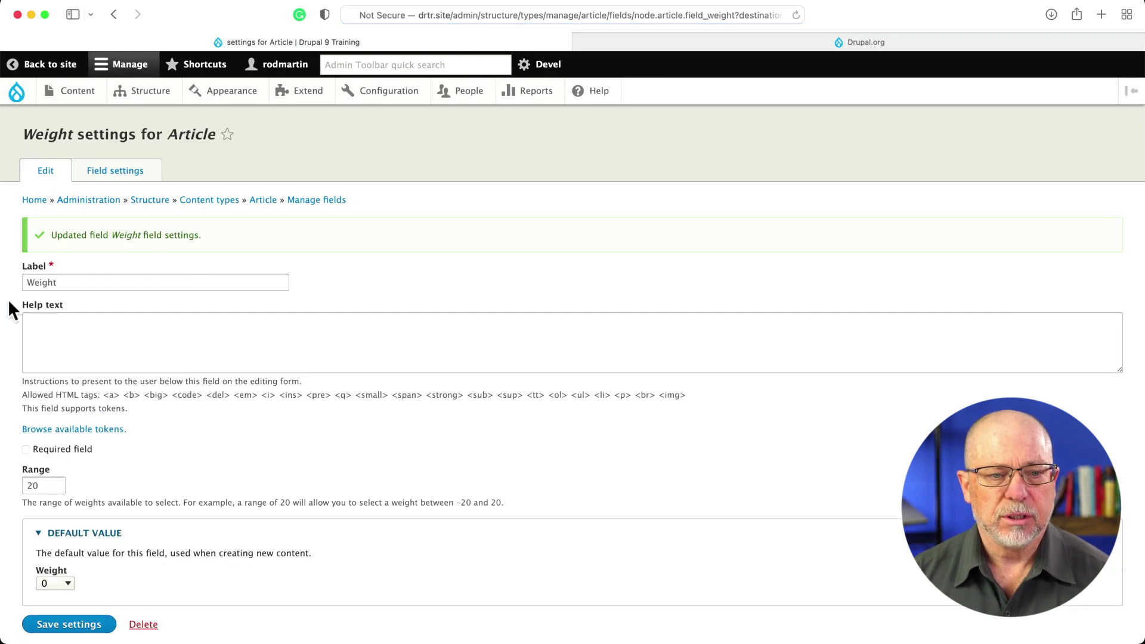
{"action": "scroll", "coordinate": [24, 304], "scroll_direction": "down", "scroll_amount": 2}
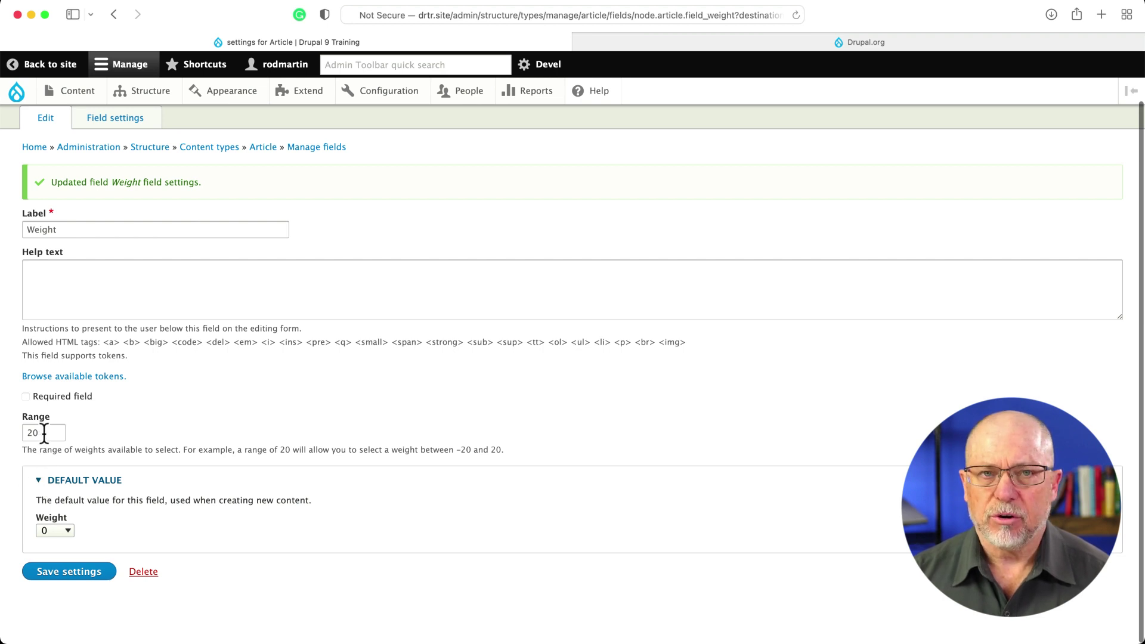
{"action": "left_click", "coordinate": [62, 573]}
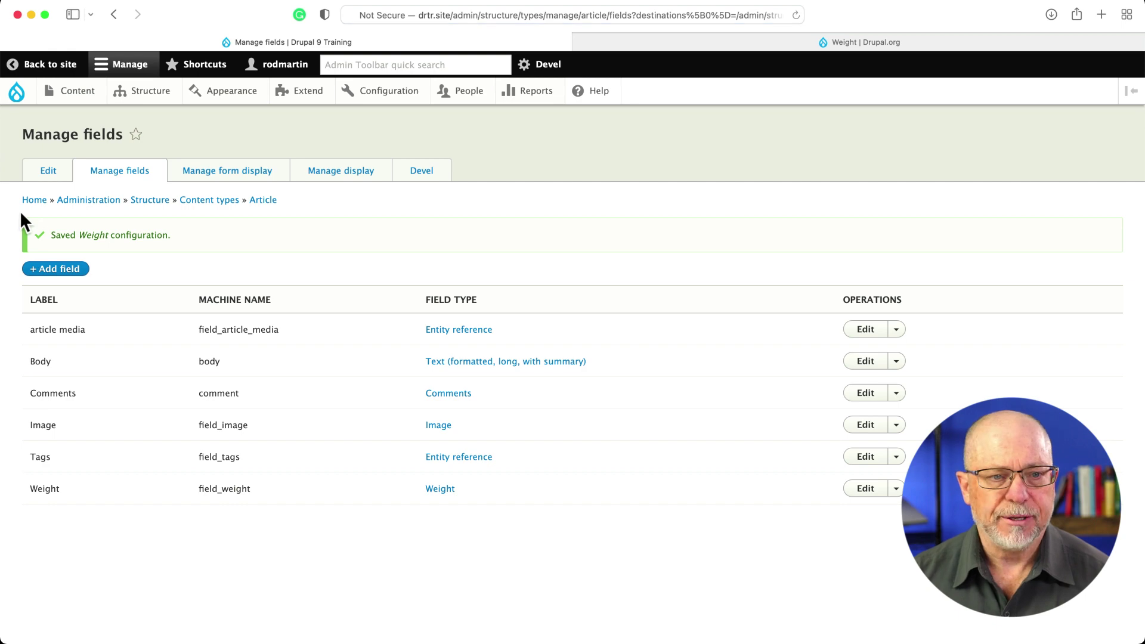
Edit the Volutpat article from the Content list, set its Weight to -20, and save
{"action": "left_click", "coordinate": [76, 89]}
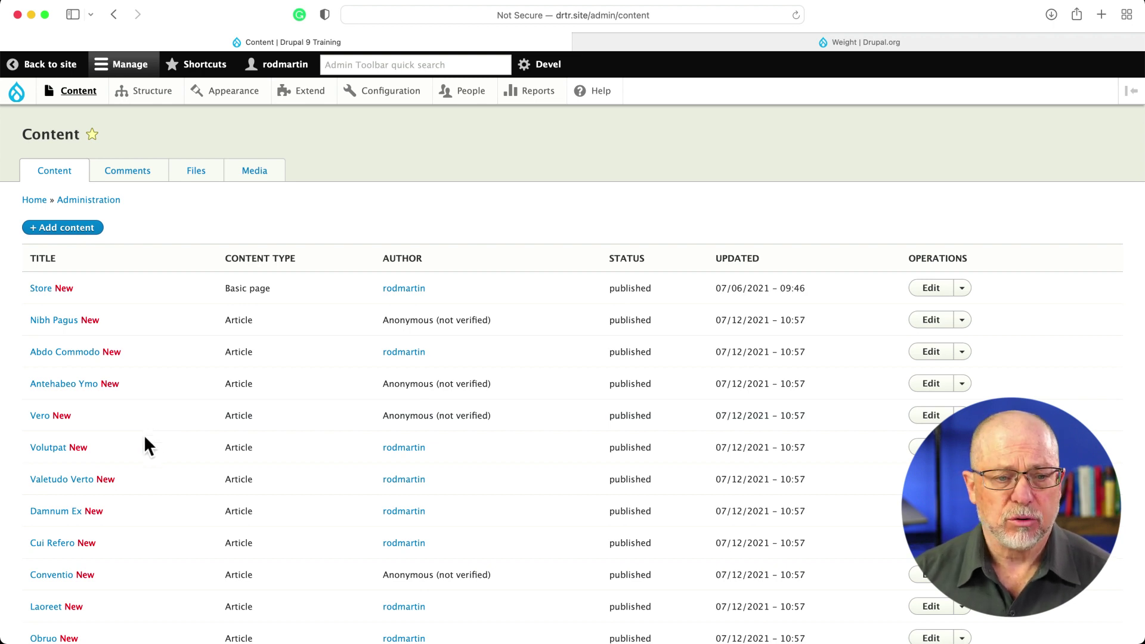
{"action": "left_click", "coordinate": [45, 450]}
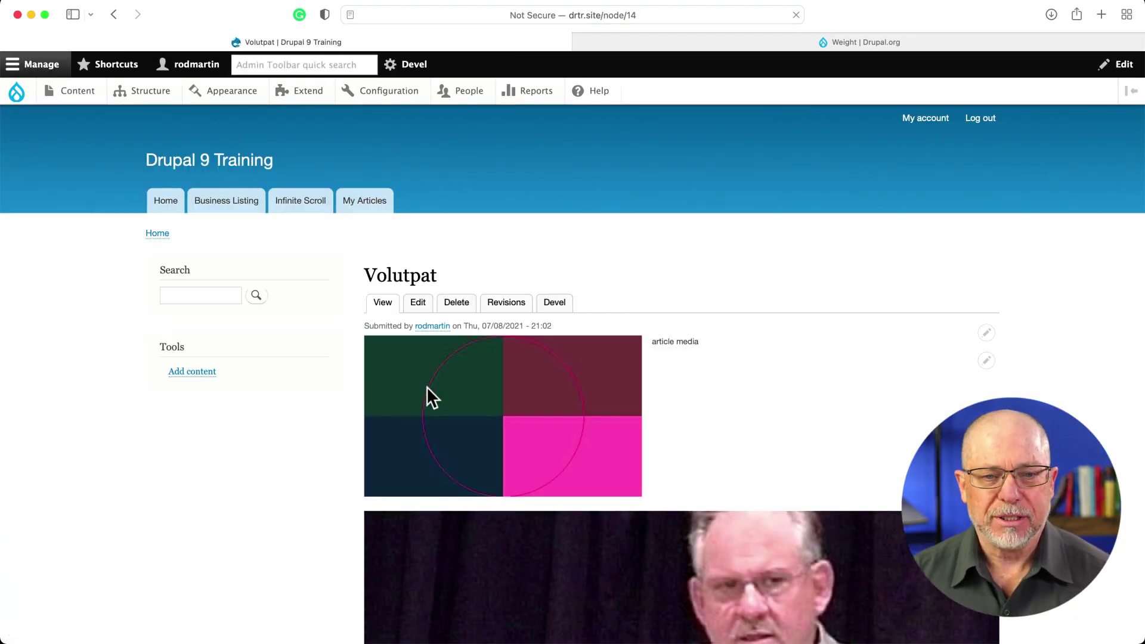
{"action": "left_click", "coordinate": [417, 302]}
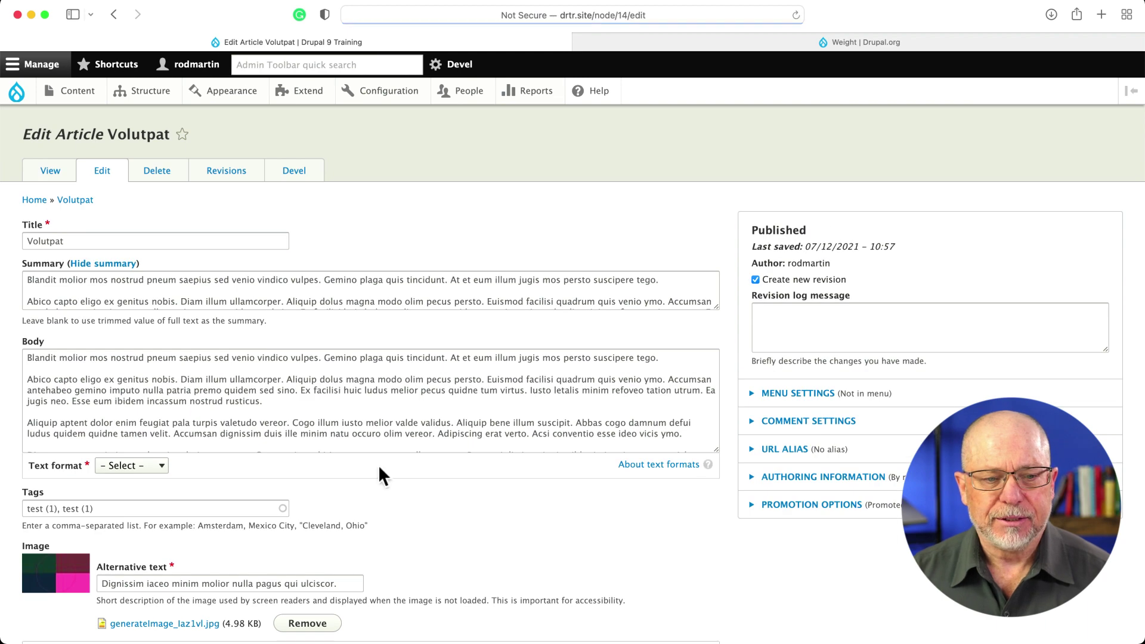
{"action": "scroll", "coordinate": [379, 468], "scroll_direction": "down", "scroll_amount": 10}
{"action": "left_click", "coordinate": [33, 510]}
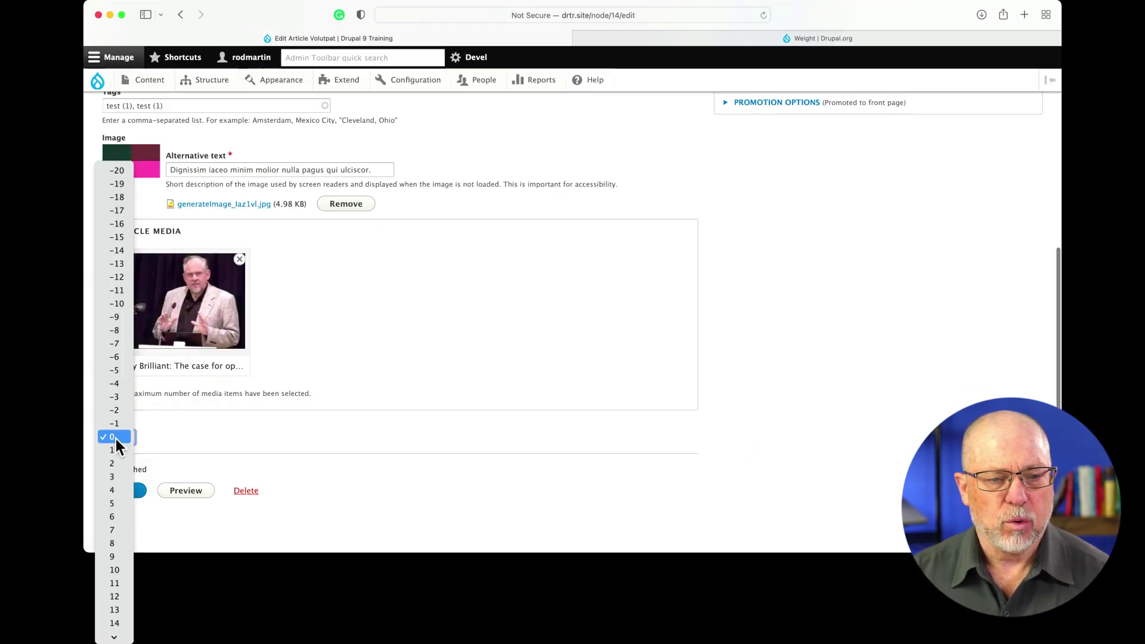
{"action": "left_click", "coordinate": [117, 171]}
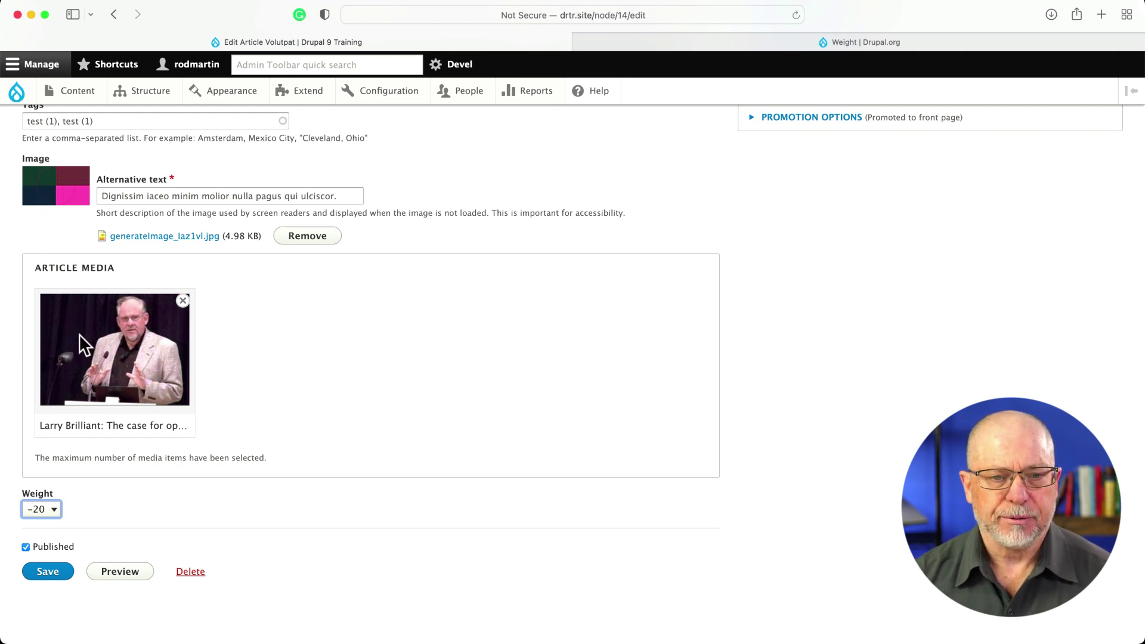
{"action": "left_click", "coordinate": [42, 576]}
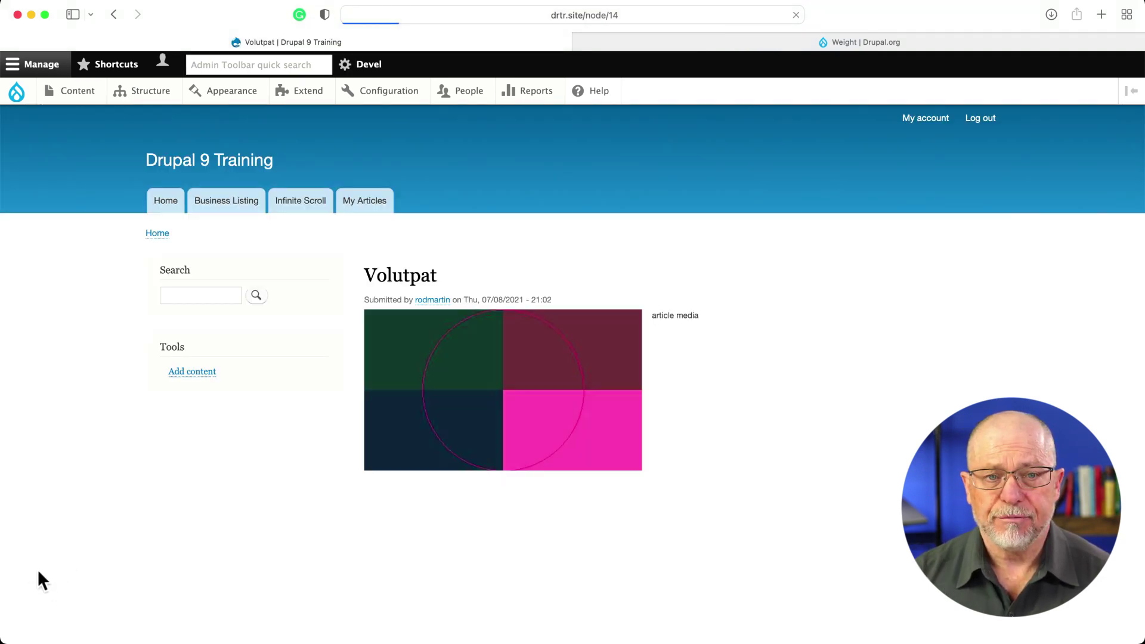
Open the My Articles page and edit its view through the contextual link
{"action": "left_click", "coordinate": [358, 206]}
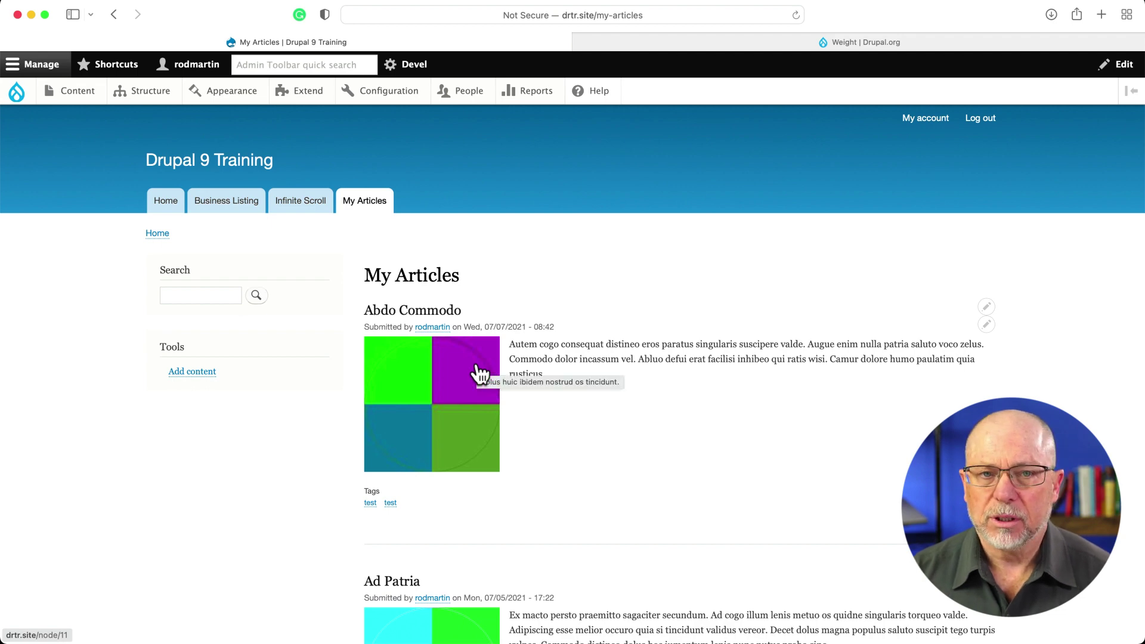
{"action": "left_click", "coordinate": [987, 323]}
{"action": "left_click", "coordinate": [969, 327]}
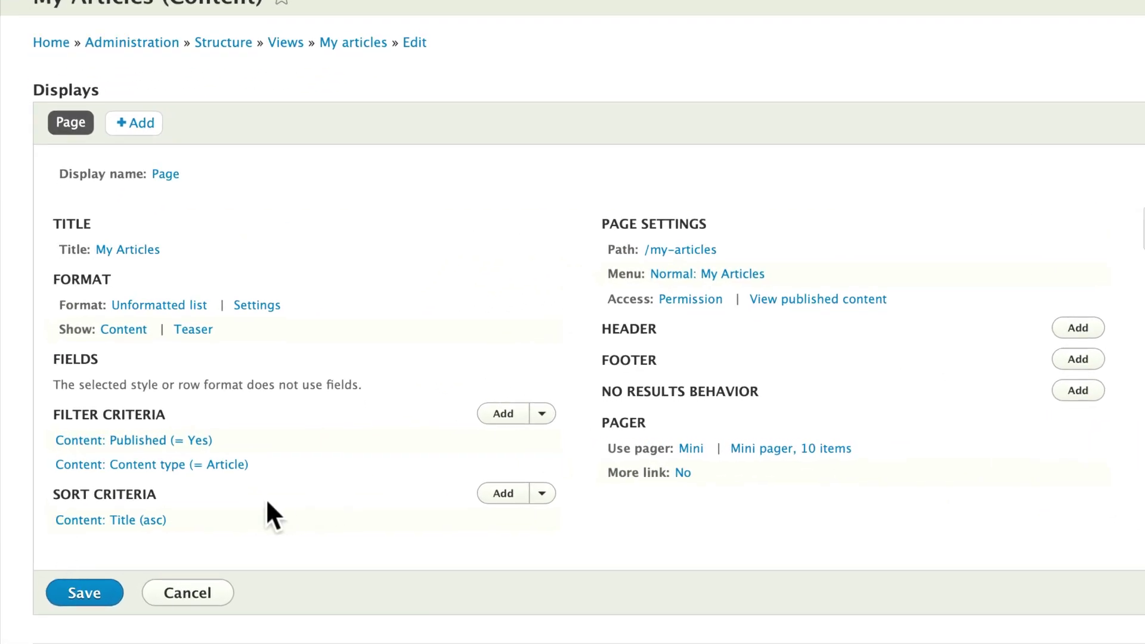
Add a descending Weight sort criterion, found by searching 'weigh', after Title
{"action": "left_click", "coordinate": [503, 494]}
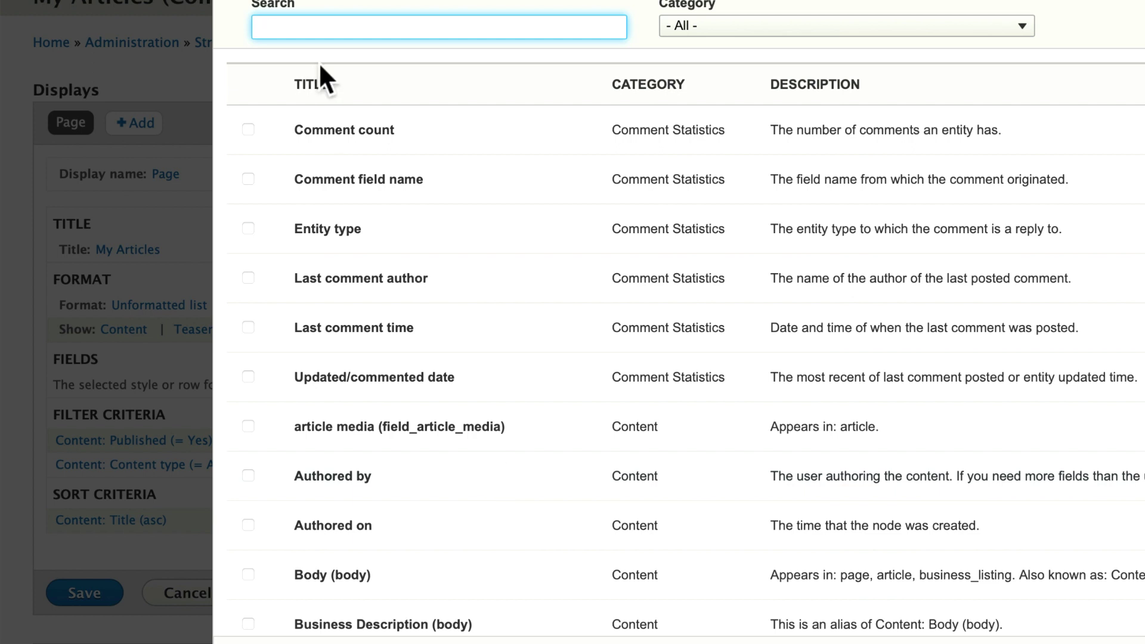
{"action": "type", "text": "weigh"}
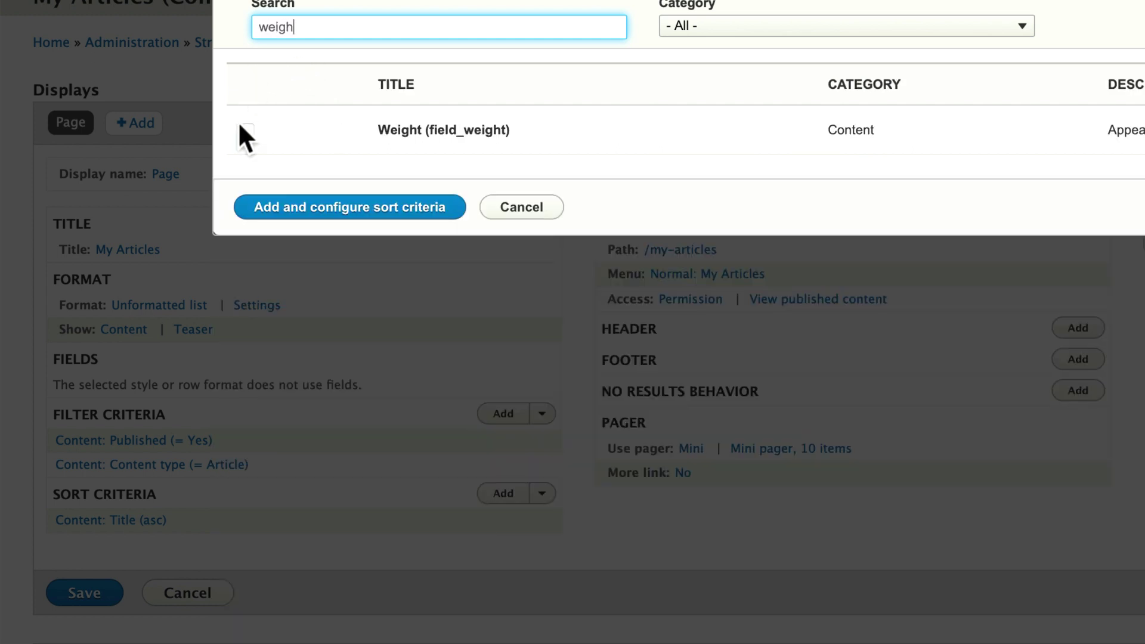
{"action": "left_click", "coordinate": [248, 130]}
{"action": "left_click", "coordinate": [281, 237]}
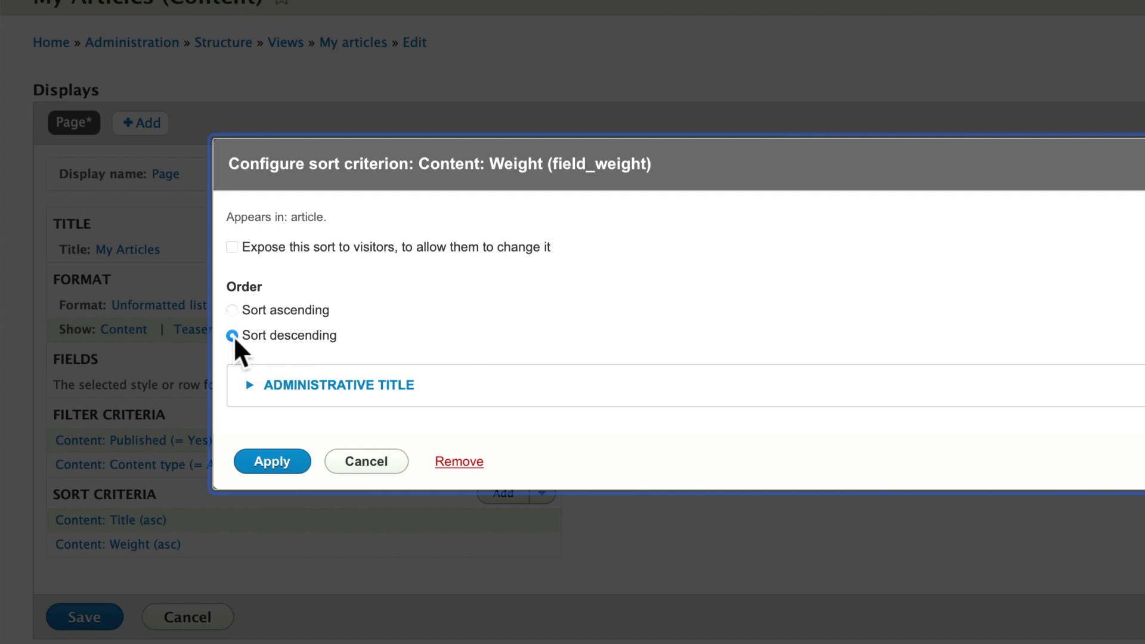
{"action": "left_click", "coordinate": [267, 466]}
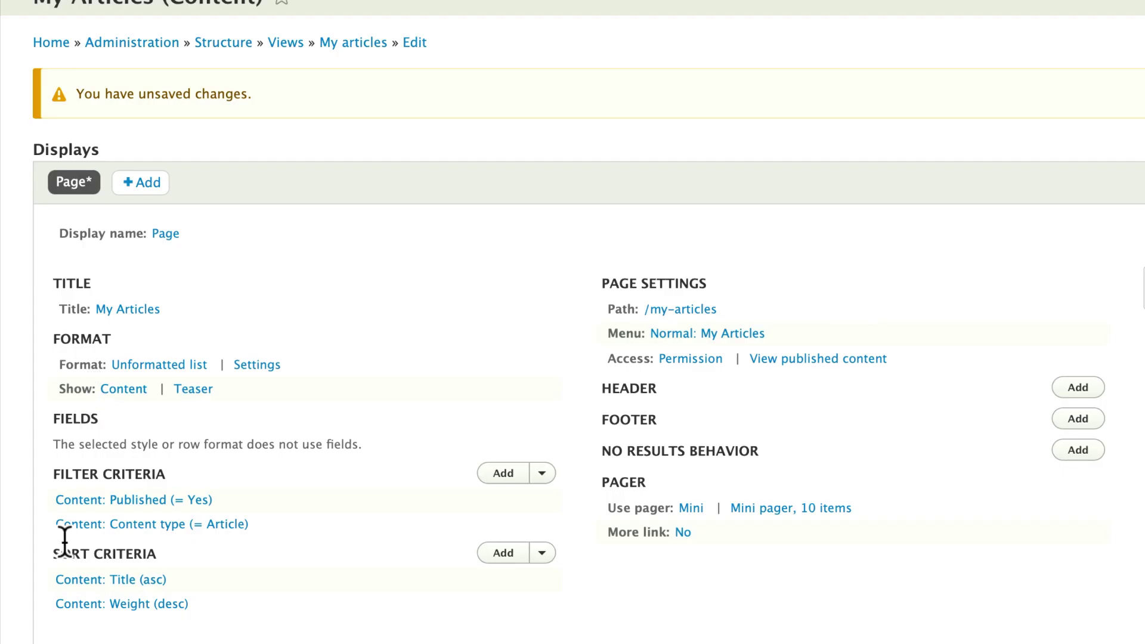
{"action": "scroll", "coordinate": [361, 552], "scroll_direction": "down", "scroll_amount": 6}
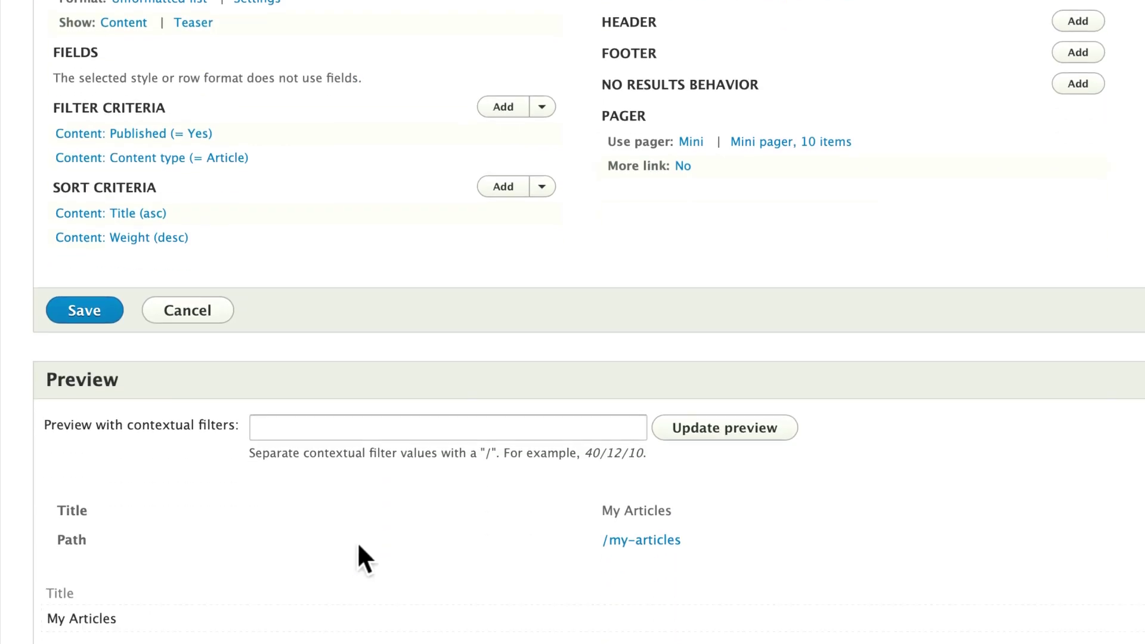
Rearrange the sort criteria so Weight (desc) precedes Title, putting Volutpat first
{"action": "scroll", "coordinate": [358, 545], "scroll_direction": "down", "scroll_amount": 4}
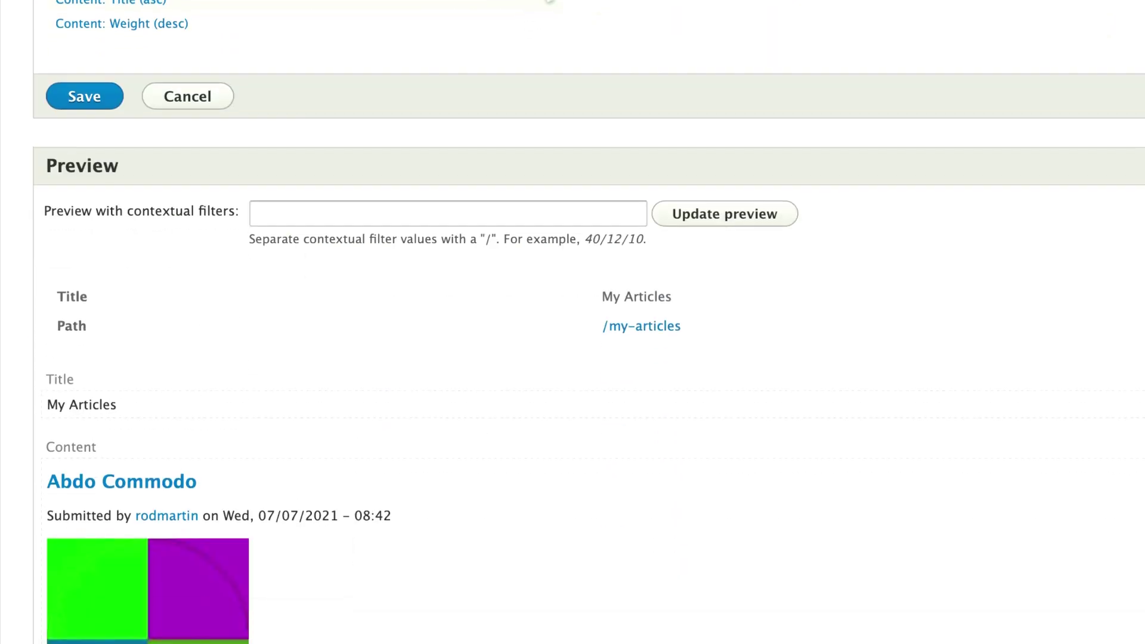
{"action": "left_click", "coordinate": [501, 3]}
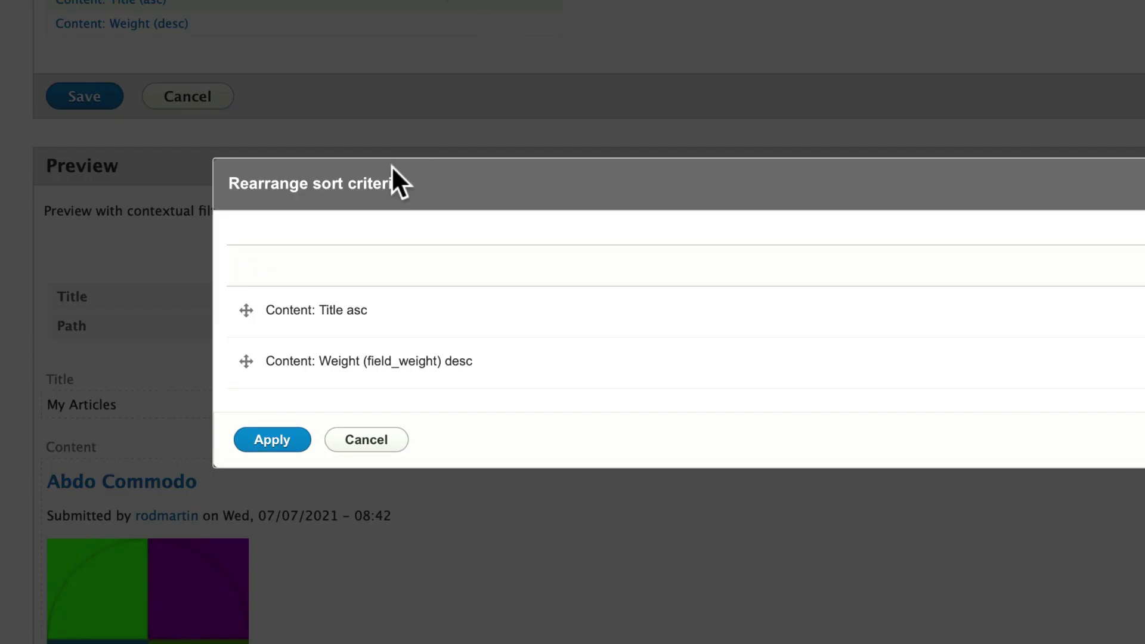
{"action": "left_click_drag", "start_coordinate": [250, 369], "coordinate": [251, 310]}
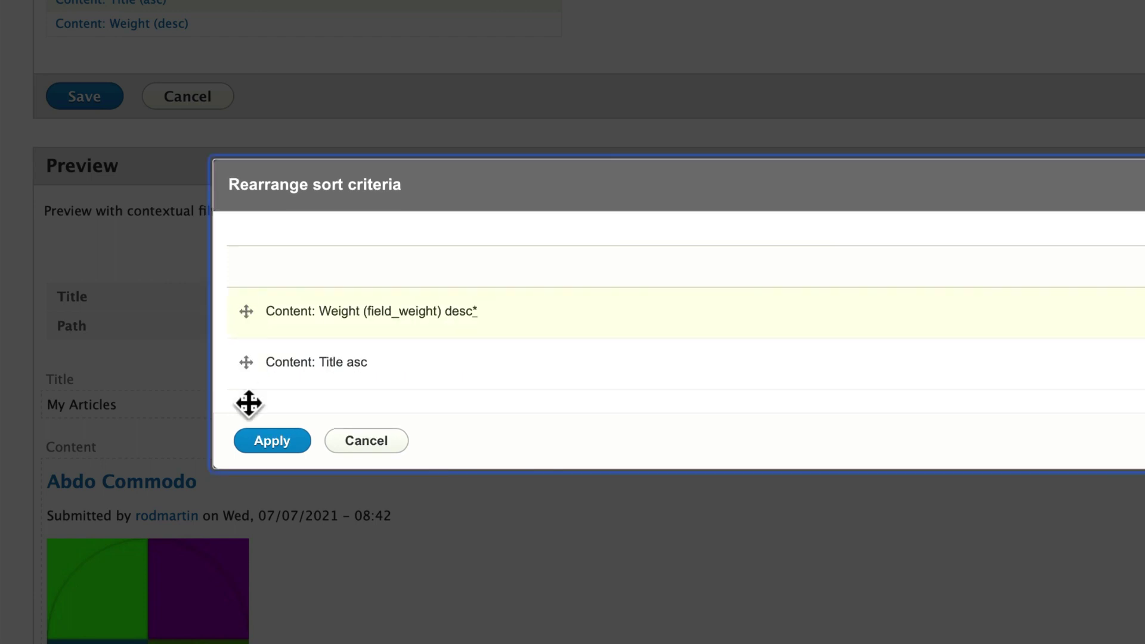
{"action": "left_click", "coordinate": [263, 443]}
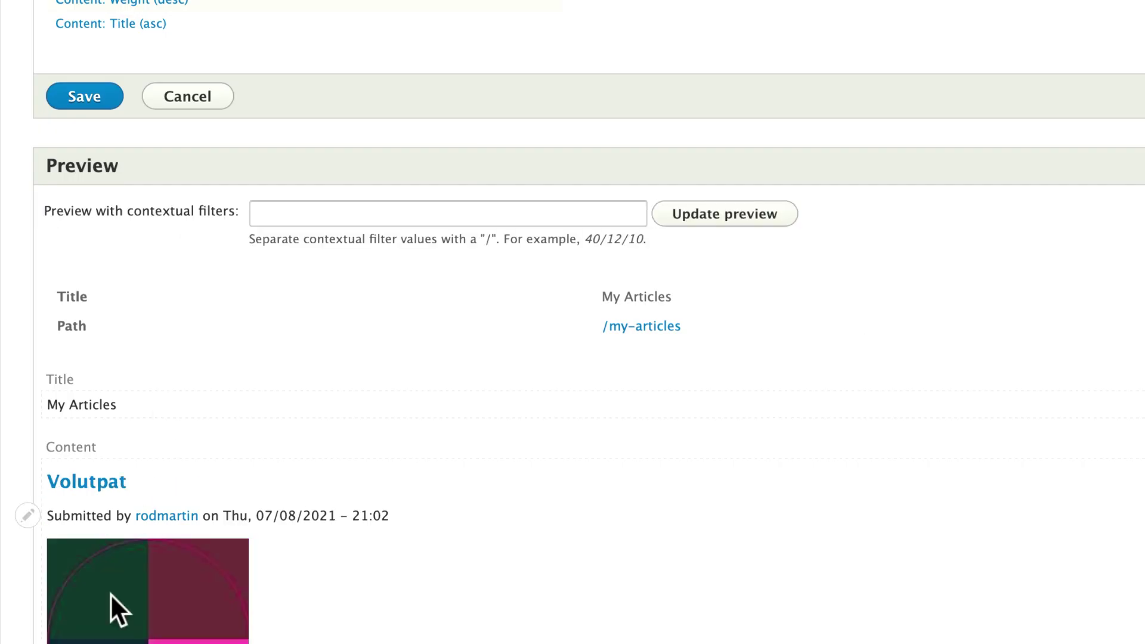
{"action": "scroll", "coordinate": [258, 548], "scroll_direction": "down", "scroll_amount": 5}
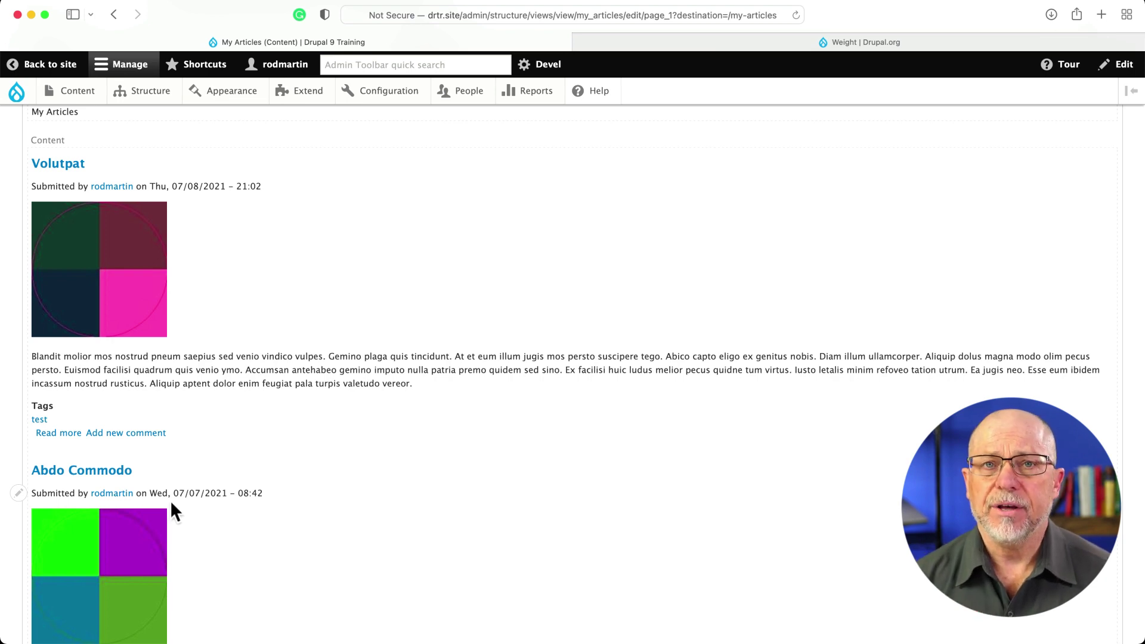
{"action": "scroll", "coordinate": [171, 510], "scroll_direction": "up", "scroll_amount": 10}
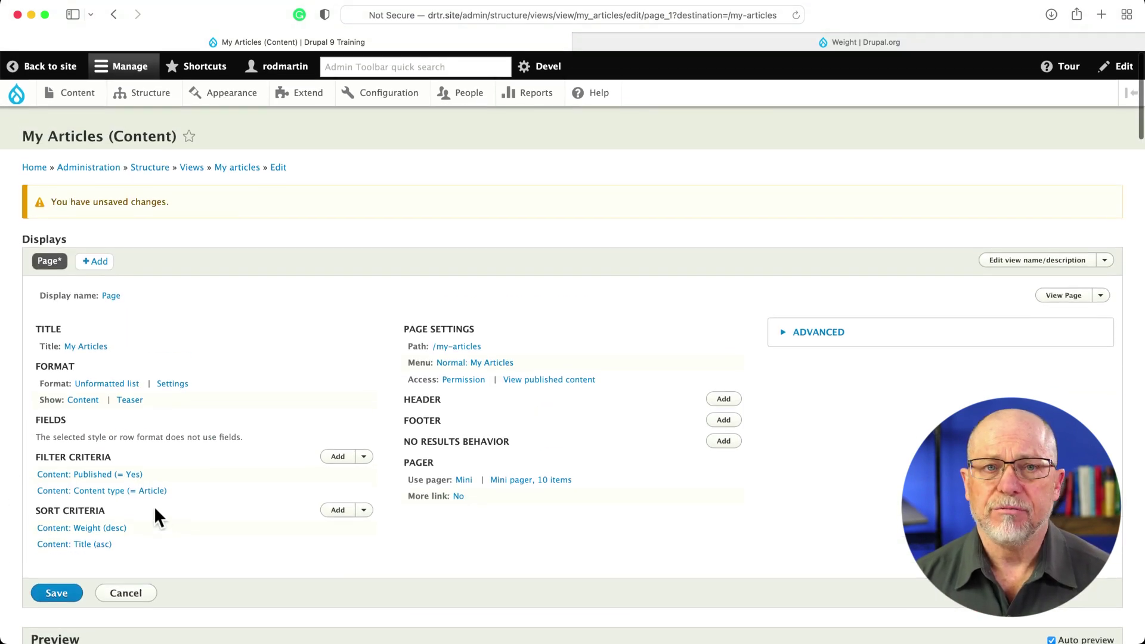
{"action": "left_click", "coordinate": [54, 589]}
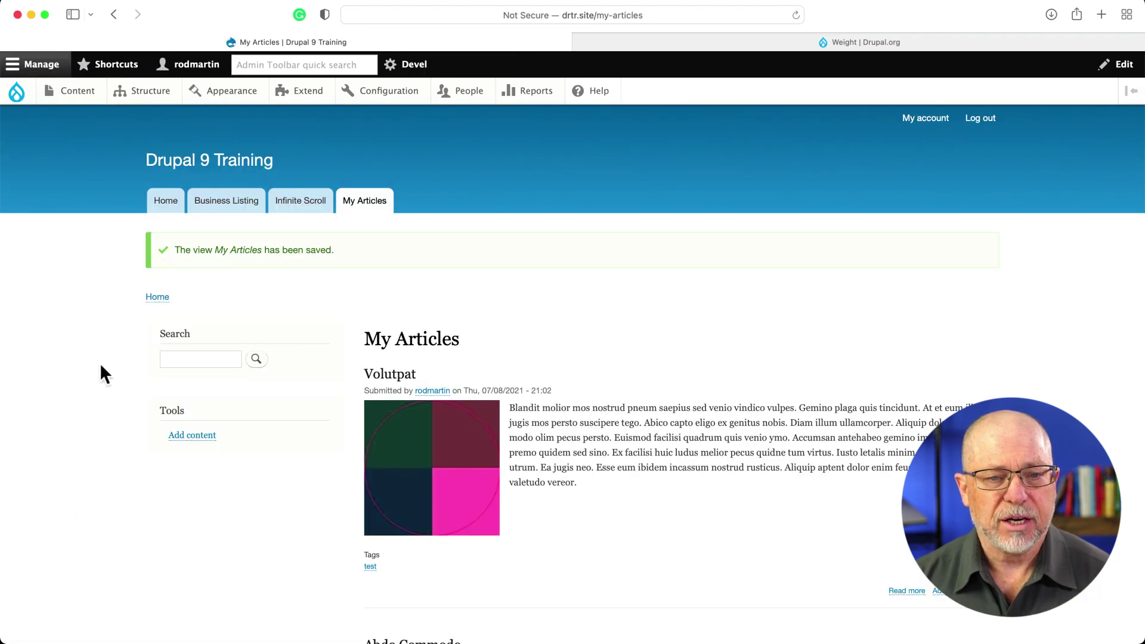
{"action": "scroll", "coordinate": [302, 502], "scroll_direction": "down", "scroll_amount": 3}
{"action": "scroll", "coordinate": [302, 502], "scroll_direction": "up", "scroll_amount": 1}
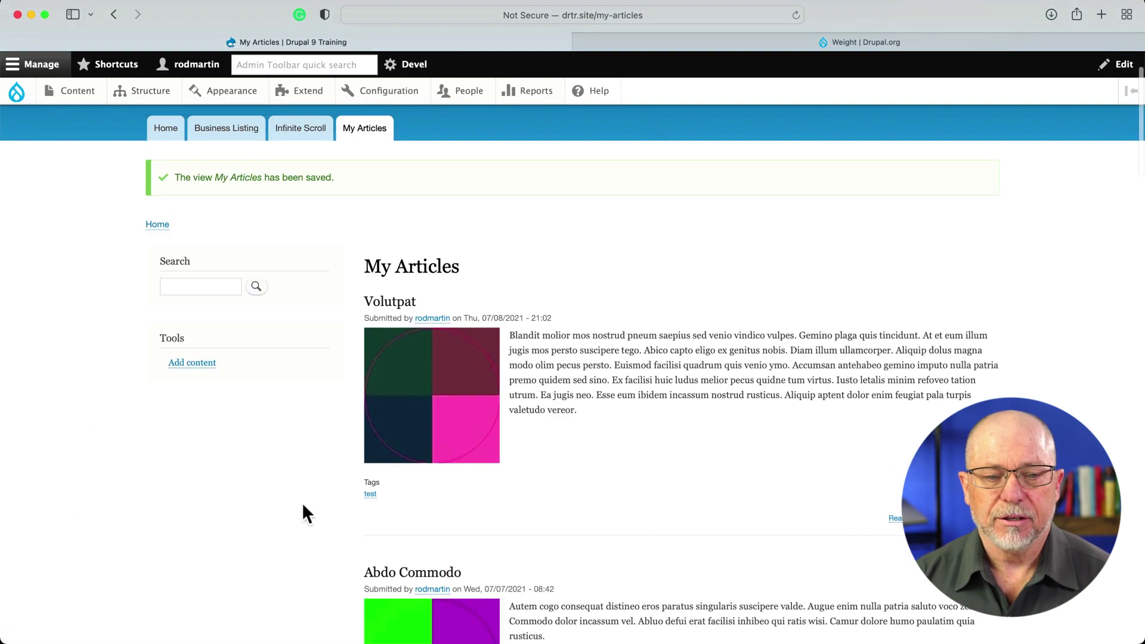